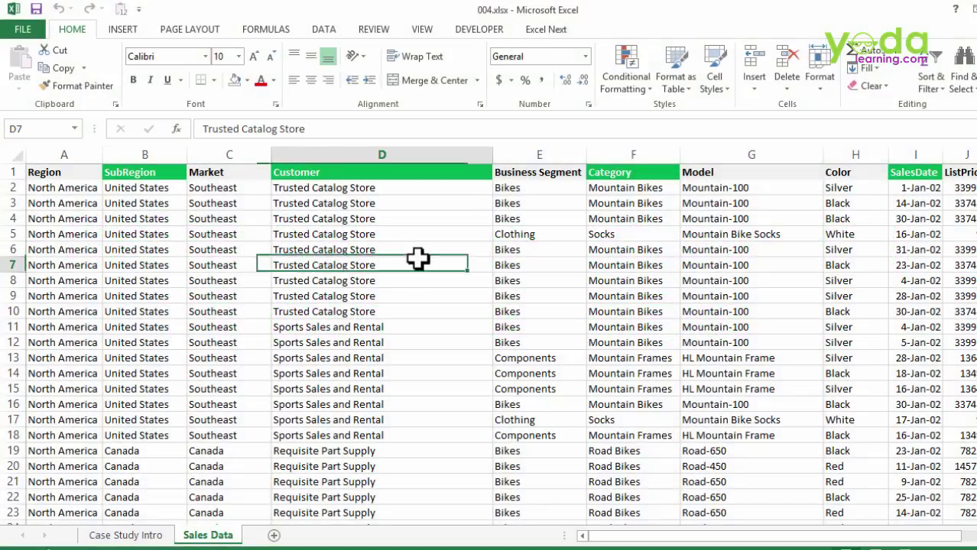
Review the columns of the Sales Data sheet from Customer across to the empty columns beyond Sales Amount.
{"action": "key", "text": "Right"}
{"action": "key", "text": "Right"}
{"action": "key", "text": "Right"}
{"action": "key", "text": "Right"}
{"action": "key", "text": "Right"}
{"action": "key", "text": "Right"}
{"action": "key", "text": "Right"}
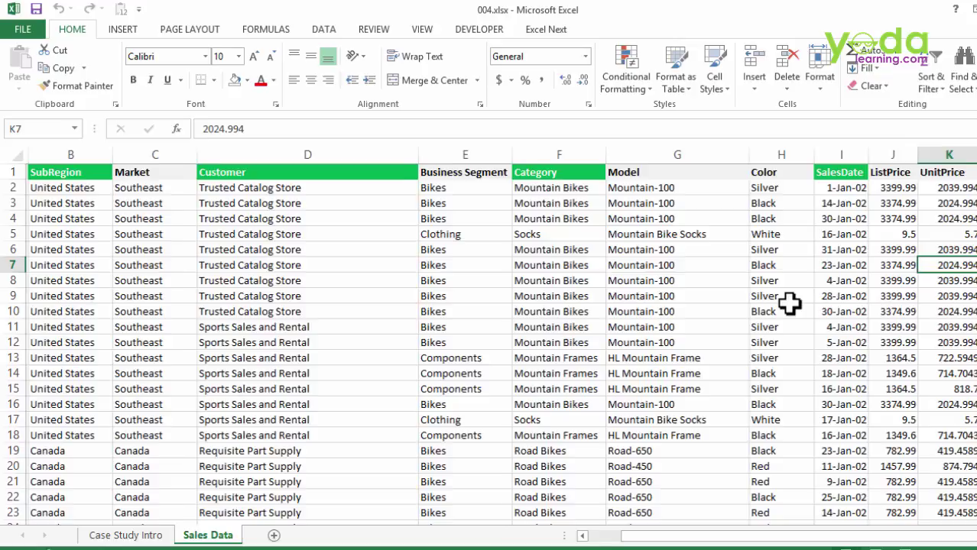
{"action": "key", "text": "Right"}
{"action": "key", "text": "Right"}
{"action": "key", "text": "Right"}
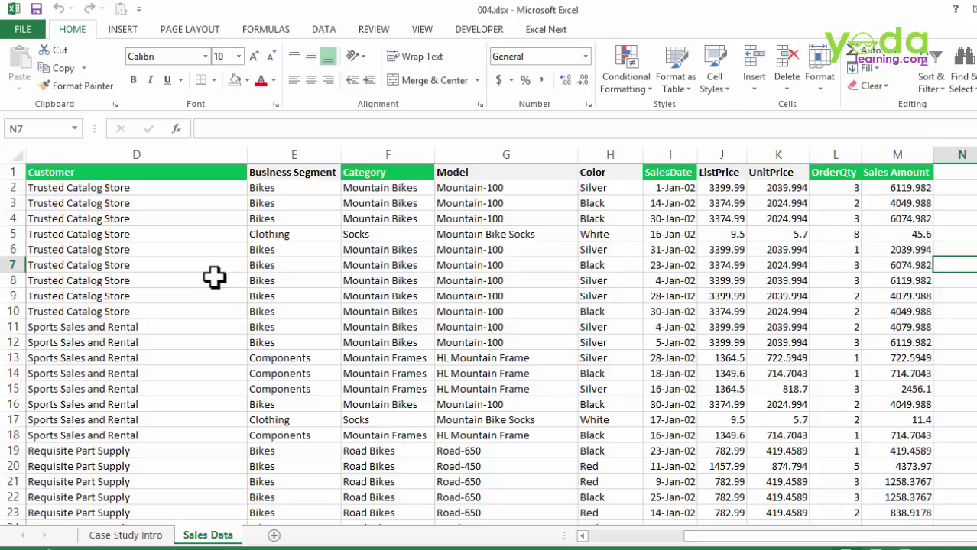
{"action": "left_click", "coordinate": [276, 247]}
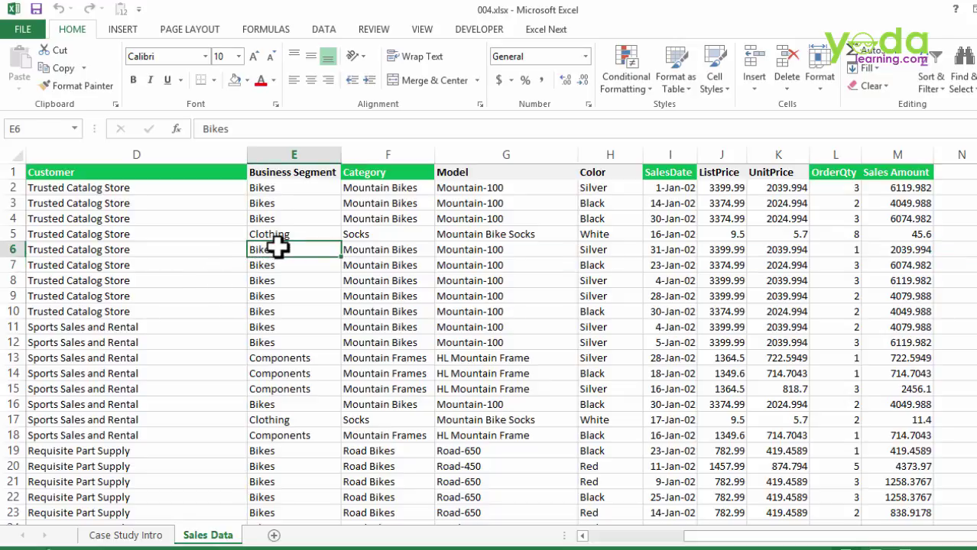
{"action": "key", "text": "Right"}
{"action": "key", "text": "Right"}
{"action": "key", "text": "Right"}
{"action": "key", "text": "Right"}
{"action": "key", "text": "Right"}
{"action": "key", "text": "Right"}
{"action": "key", "text": "Right"}
{"action": "key", "text": "Right"}
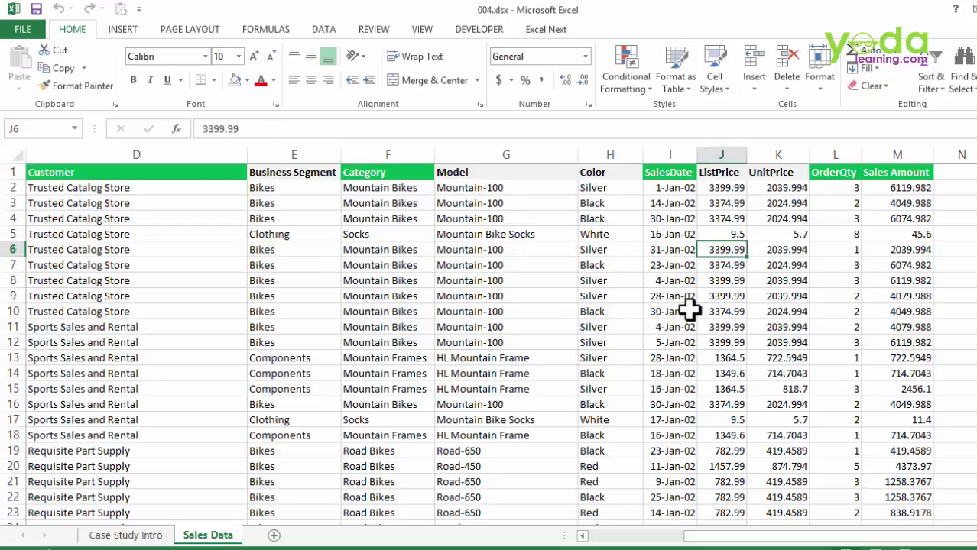
{"action": "key", "text": "Right"}
{"action": "key", "text": "Right"}
{"action": "key", "text": "Right"}
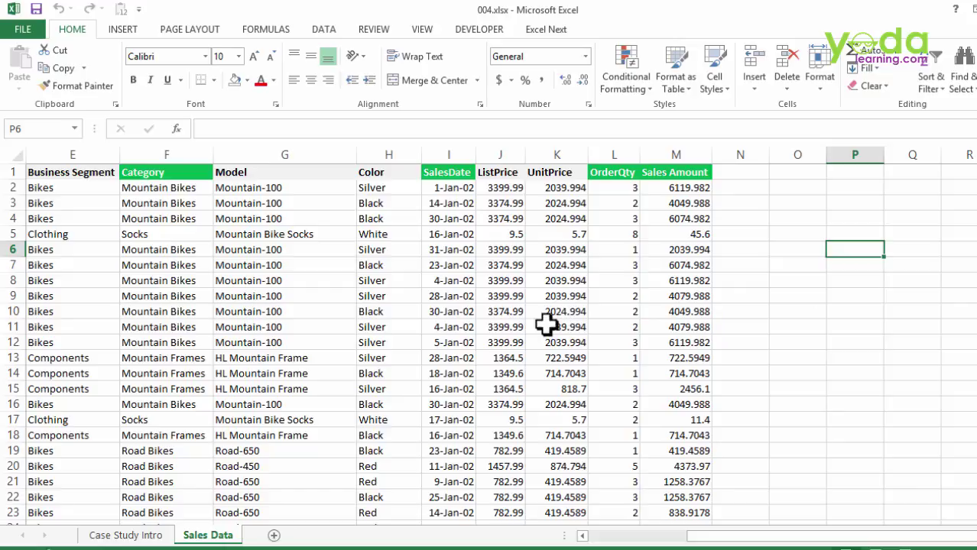
Add a DAY header in cell N1 beside Sales Amount and give cell N2 a yellow fill.
{"action": "scroll", "coordinate": [629, 316], "scroll_direction": "up", "scroll_amount": 3}
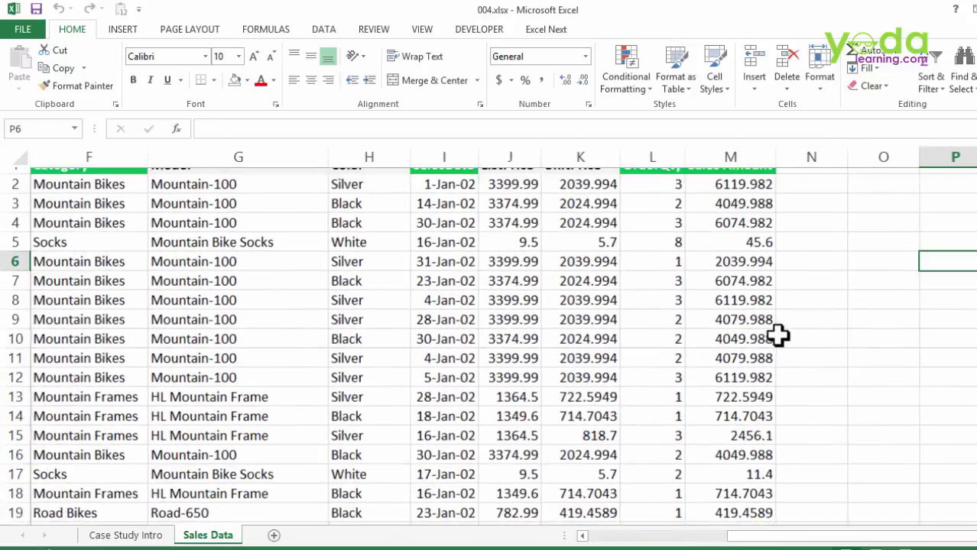
{"action": "left_click", "coordinate": [804, 178]}
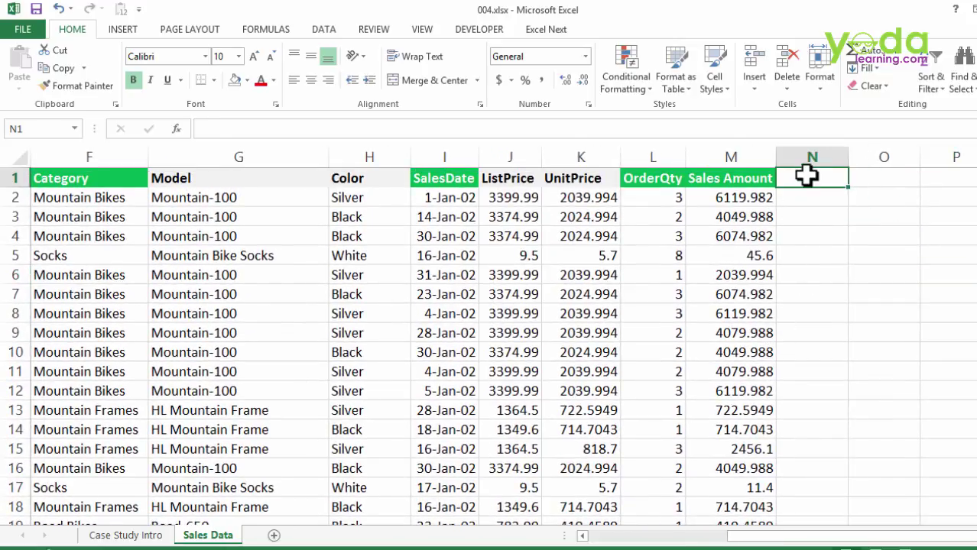
{"action": "type", "text": "TE"}
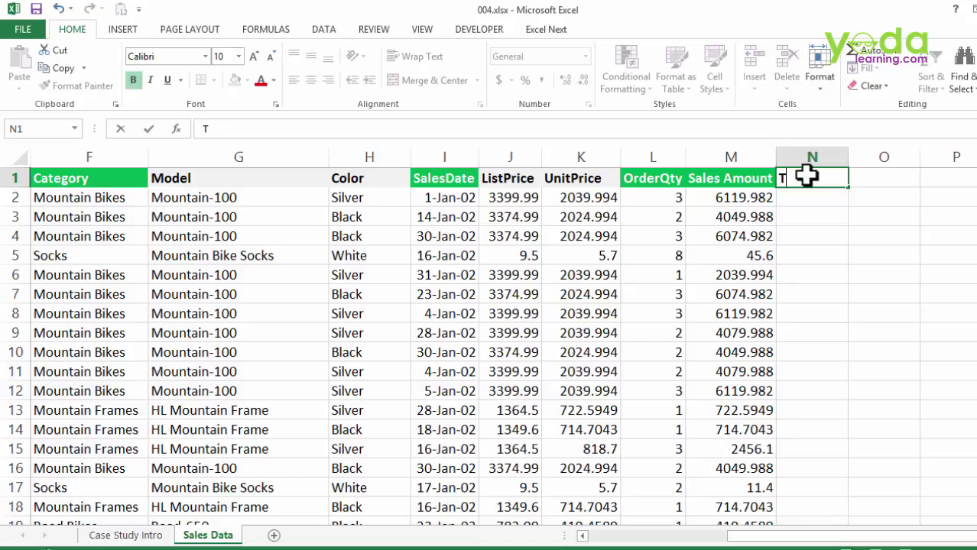
{"action": "key", "text": "Tab"}
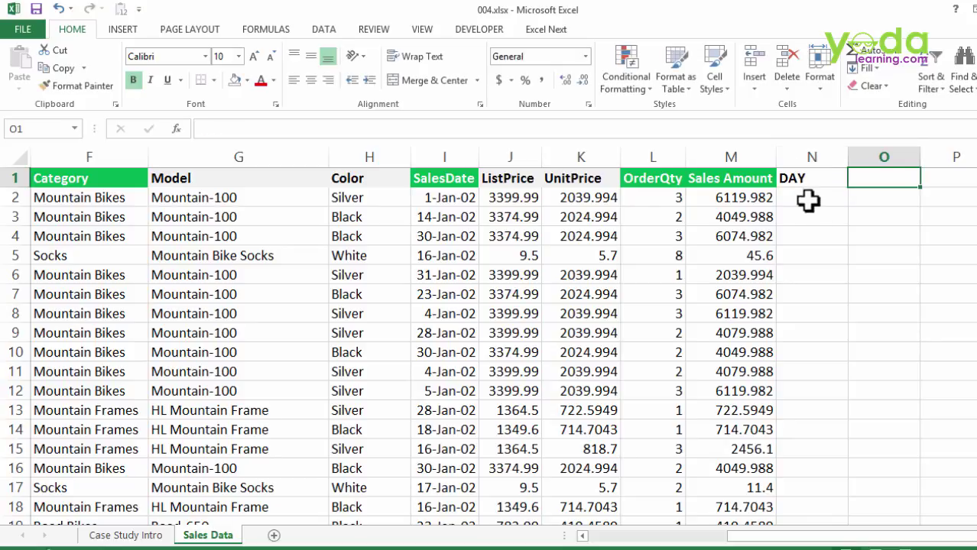
{"action": "left_click", "coordinate": [807, 197]}
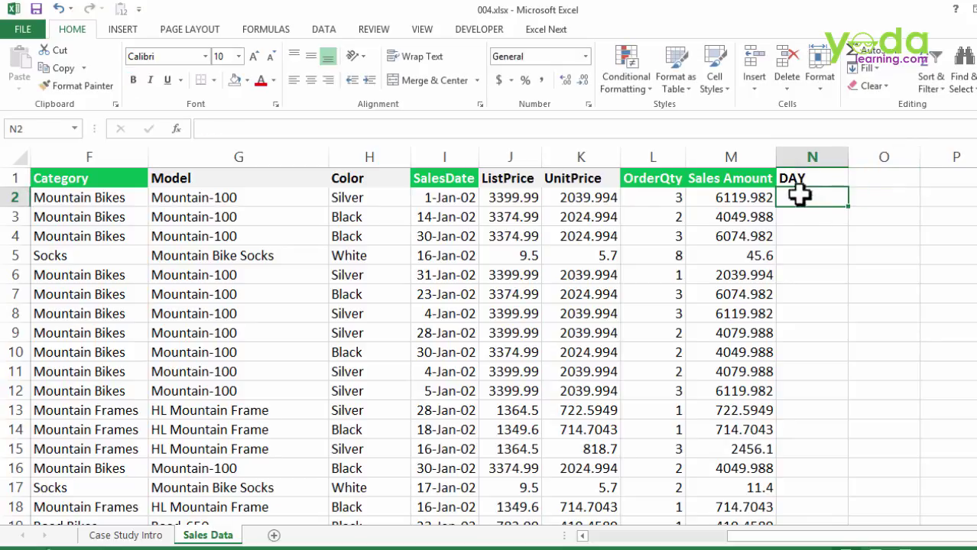
{"action": "left_click", "coordinate": [247, 80]}
{"action": "left_click", "coordinate": [273, 201]}
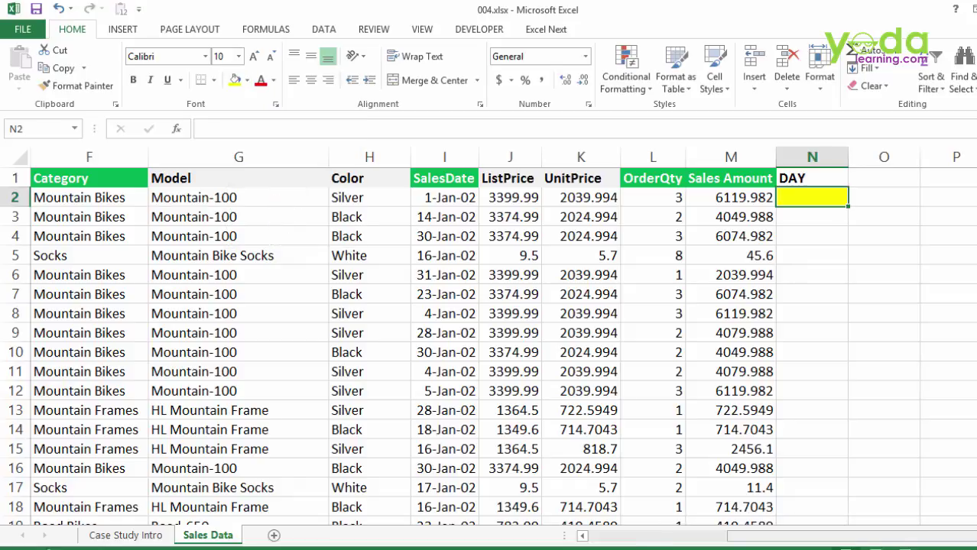
Enter the formula =TEXT(I2,"dddd") in cell N2 to get the weekday name of the SalesDate.
{"action": "scroll", "coordinate": [964, 517], "scroll_direction": "right", "scroll_amount": 3}
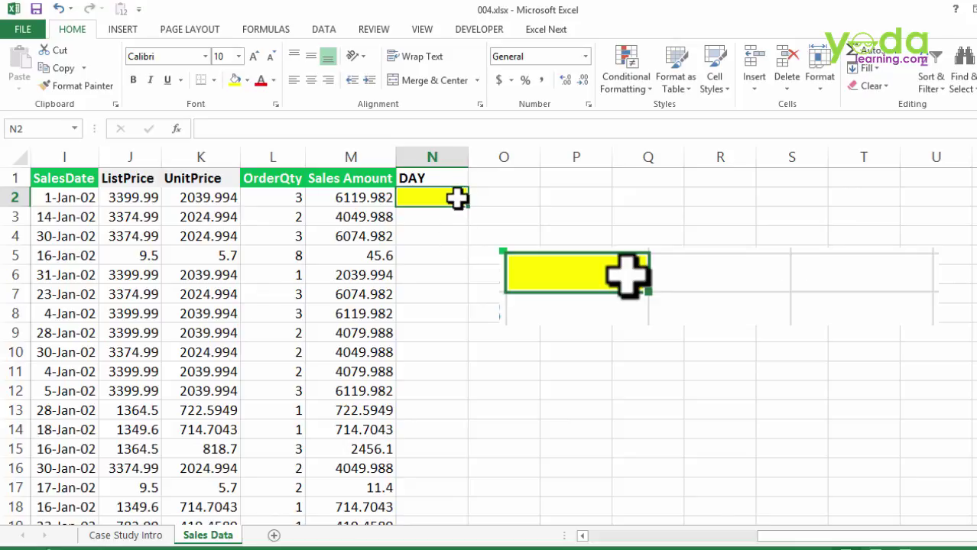
{"action": "type", "text": "=text"}
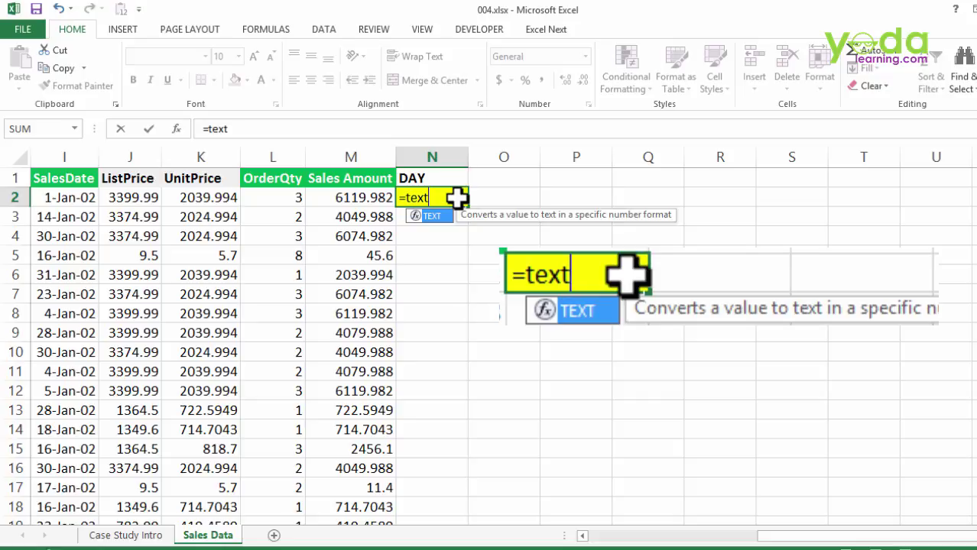
{"action": "key", "text": "Tab"}
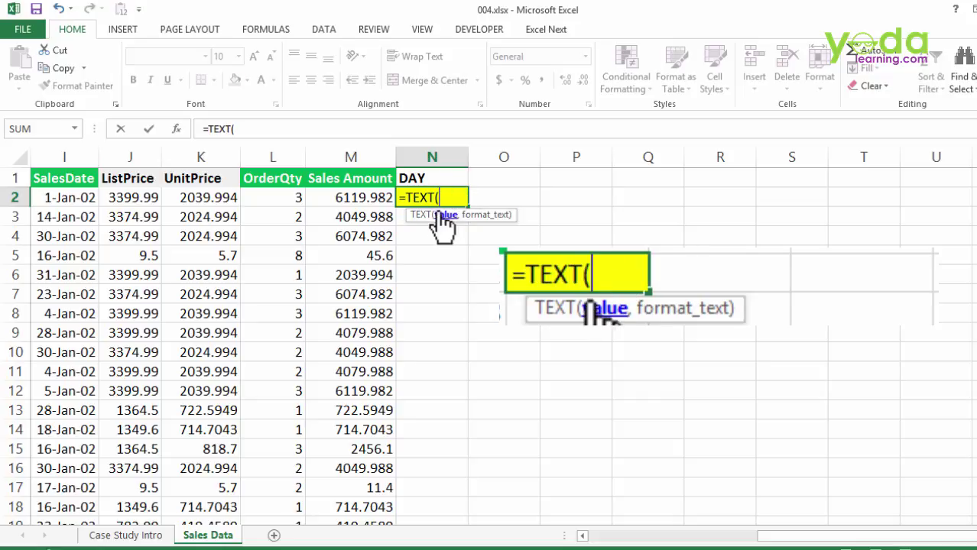
{"action": "left_click", "coordinate": [65, 198]}
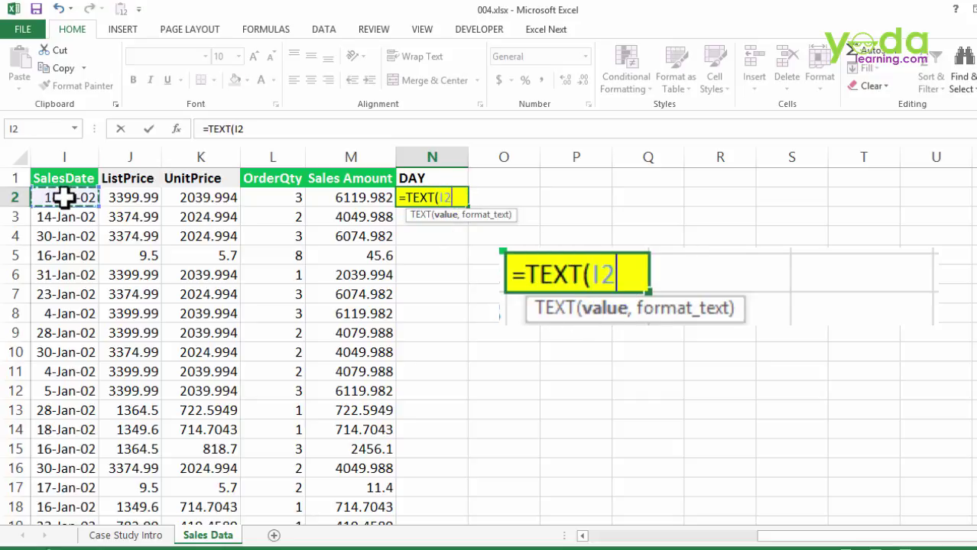
{"action": "type", "text": ","}
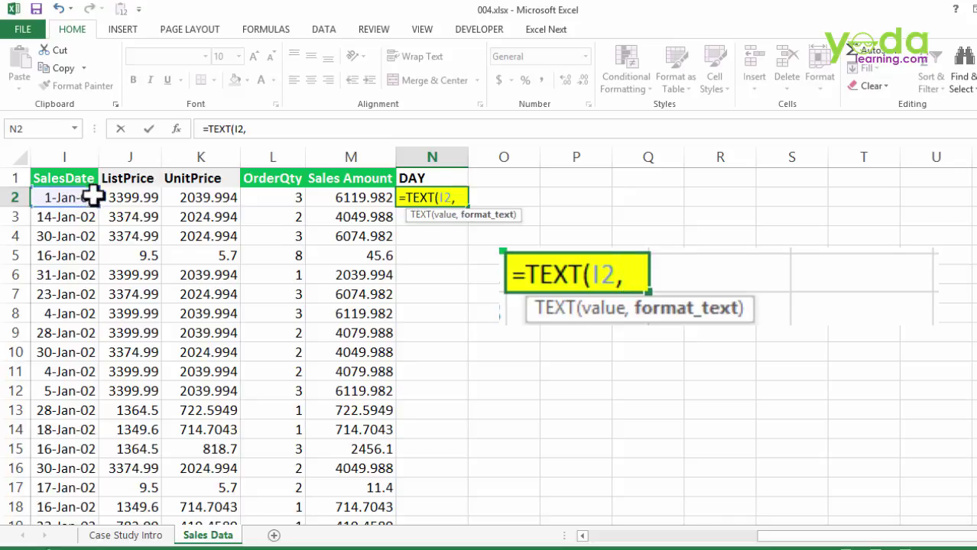
{"action": "type", "text": "\""}
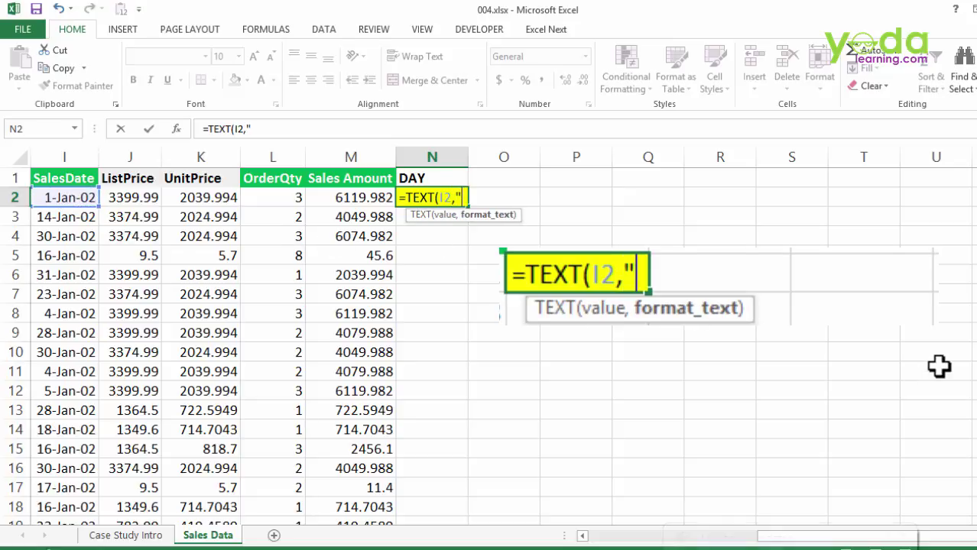
{"action": "type", "text": "dddd"}
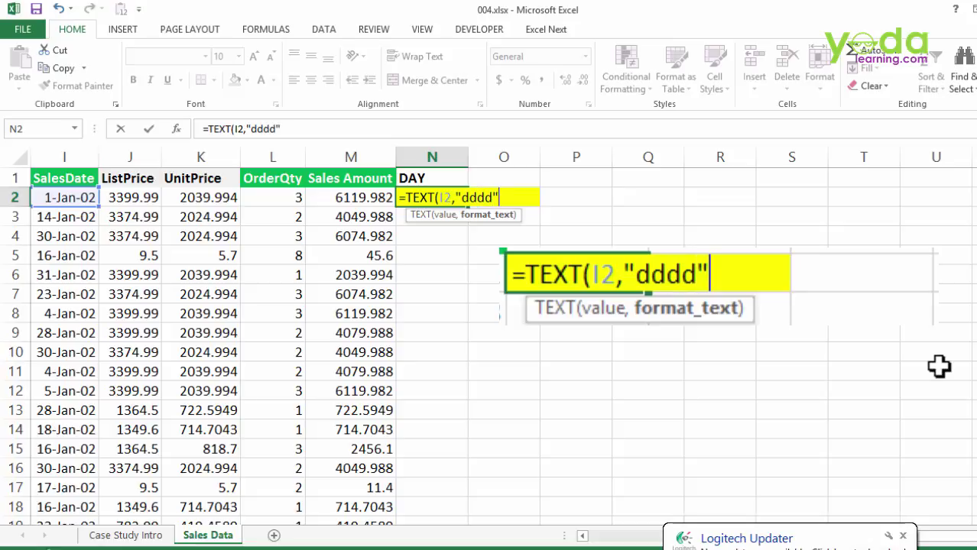
{"action": "type", "text": "\")"}
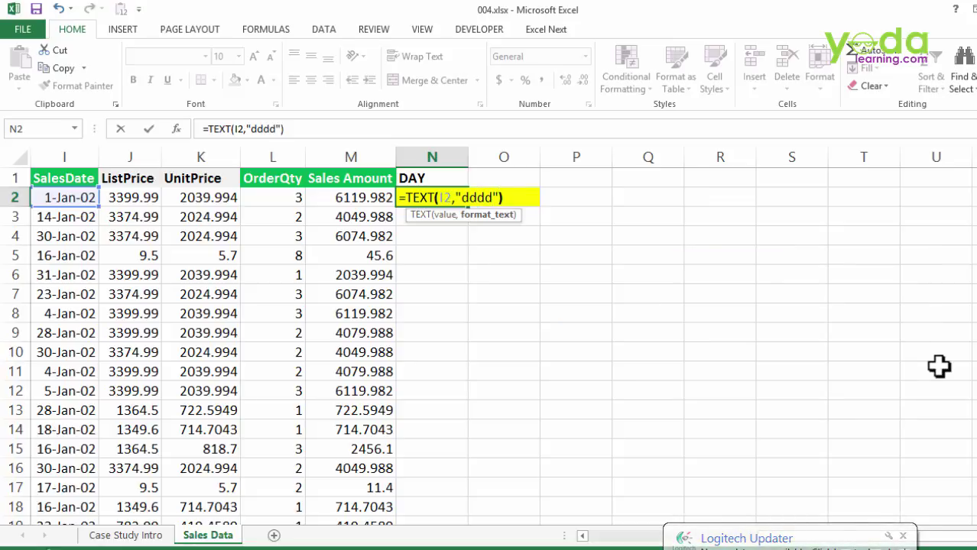
{"action": "key", "text": "Return"}
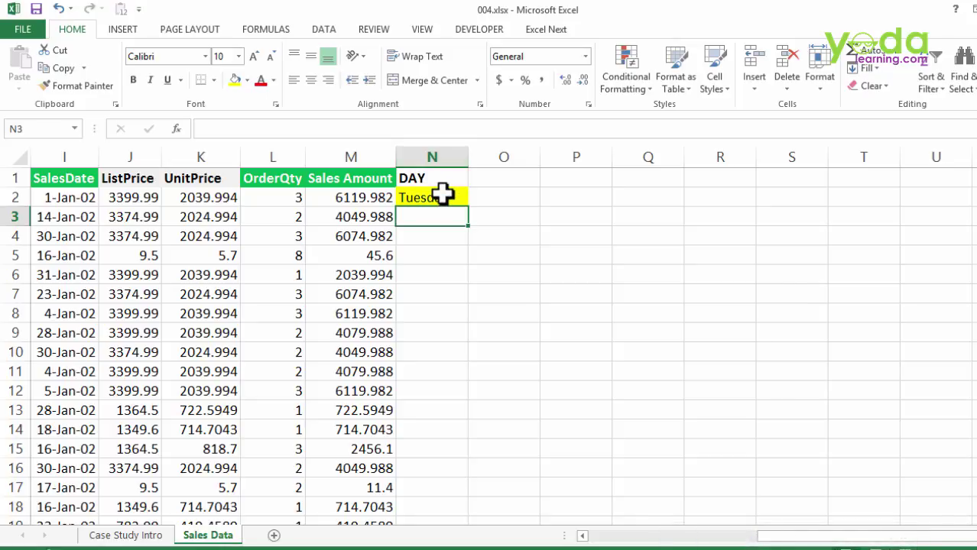
Copy the weekday formula from N2 down the whole DAY column and autofit the column's width.
{"action": "left_click", "coordinate": [444, 196]}
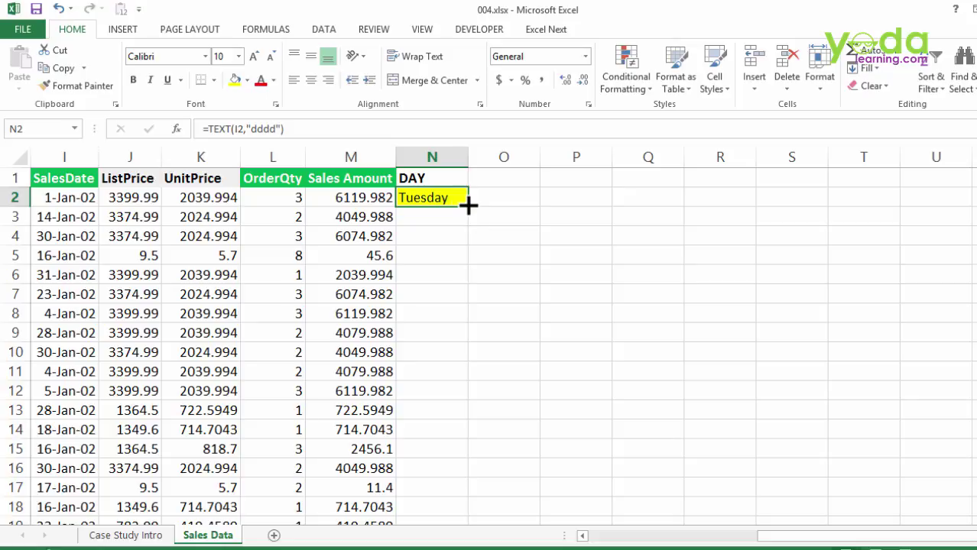
{"action": "double_click", "coordinate": [468, 204]}
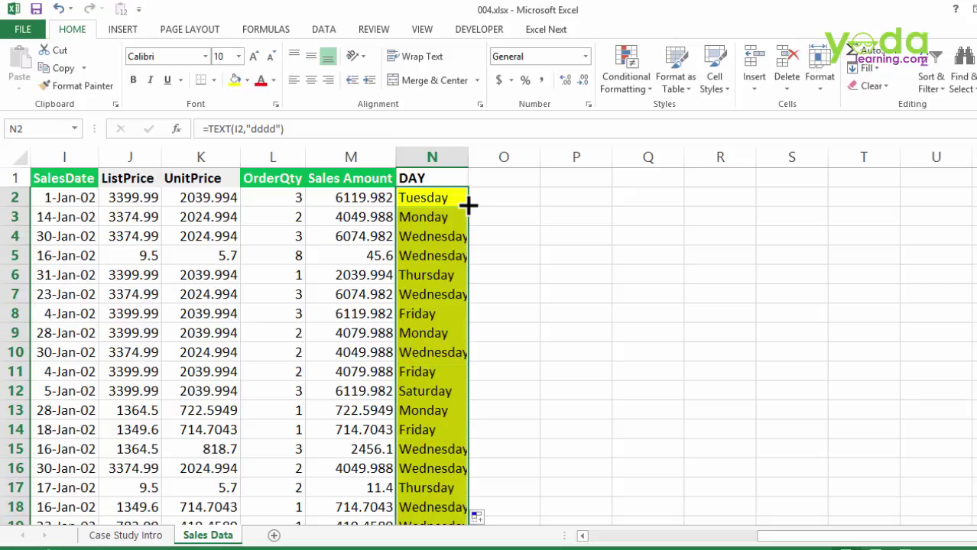
{"action": "double_click", "coordinate": [468, 157]}
{"action": "left_click", "coordinate": [77, 195]}
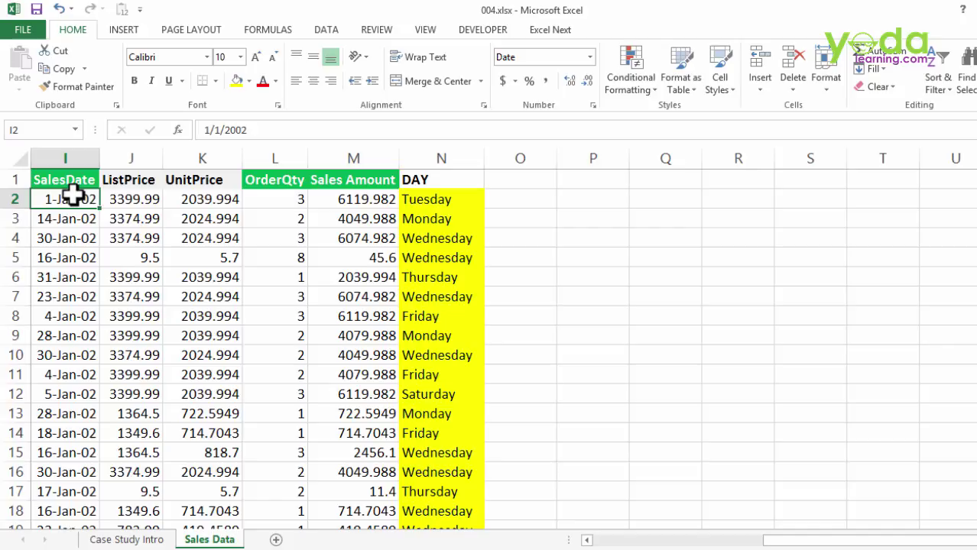
{"action": "double_click", "coordinate": [76, 195]}
{"action": "key", "text": "Escape"}
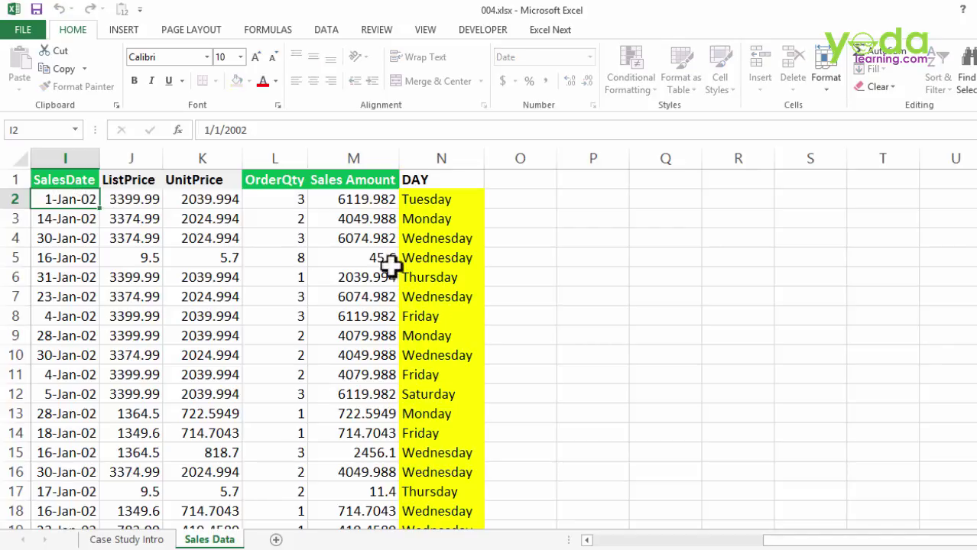
Create a PivotTable on a new worksheet from the entire sales data range, including the DAY column.
{"action": "left_click", "coordinate": [443, 200]}
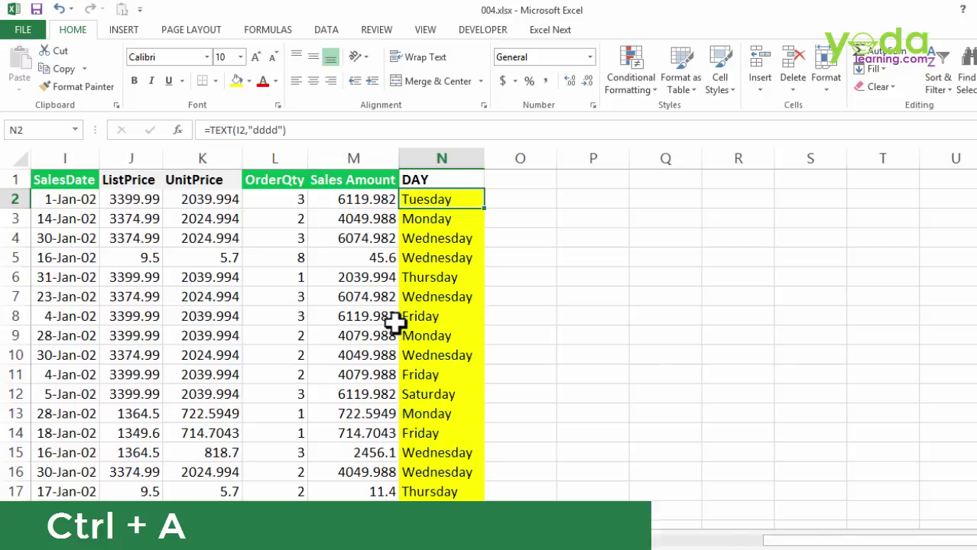
{"action": "key", "text": "ctrl+a"}
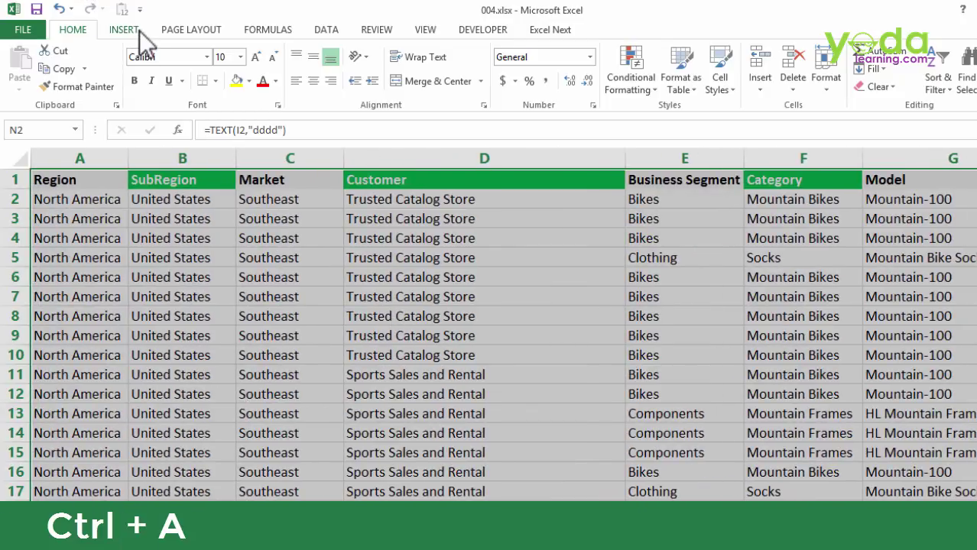
{"action": "left_click", "coordinate": [123, 29]}
{"action": "left_click", "coordinate": [39, 71]}
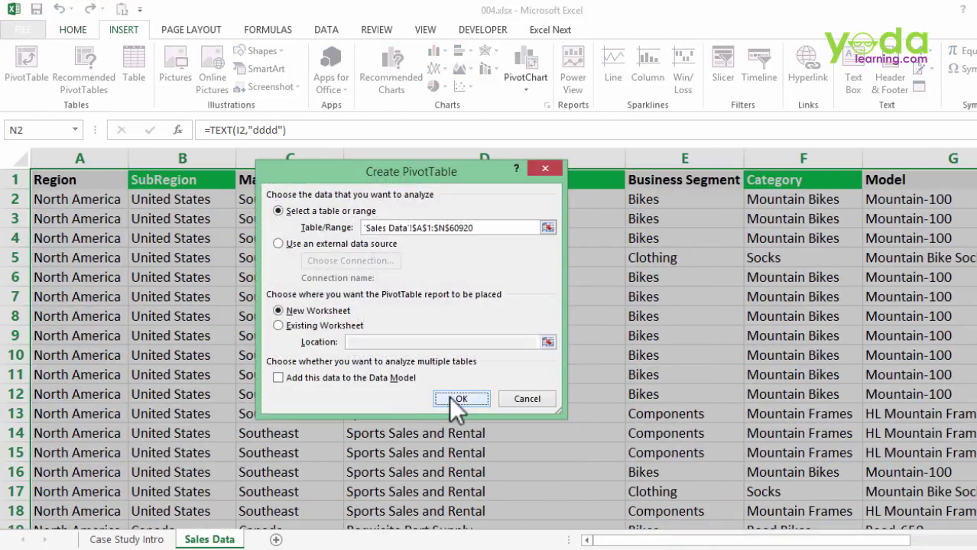
{"action": "left_click", "coordinate": [457, 398]}
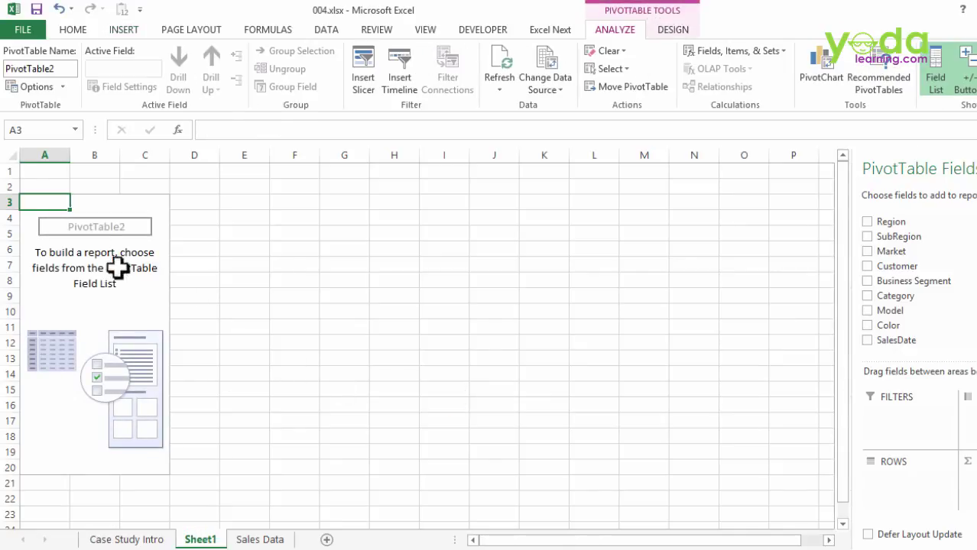
Enable the Classic PivotTable layout in the PivotTable's display options.
{"action": "right_click", "coordinate": [101, 245]}
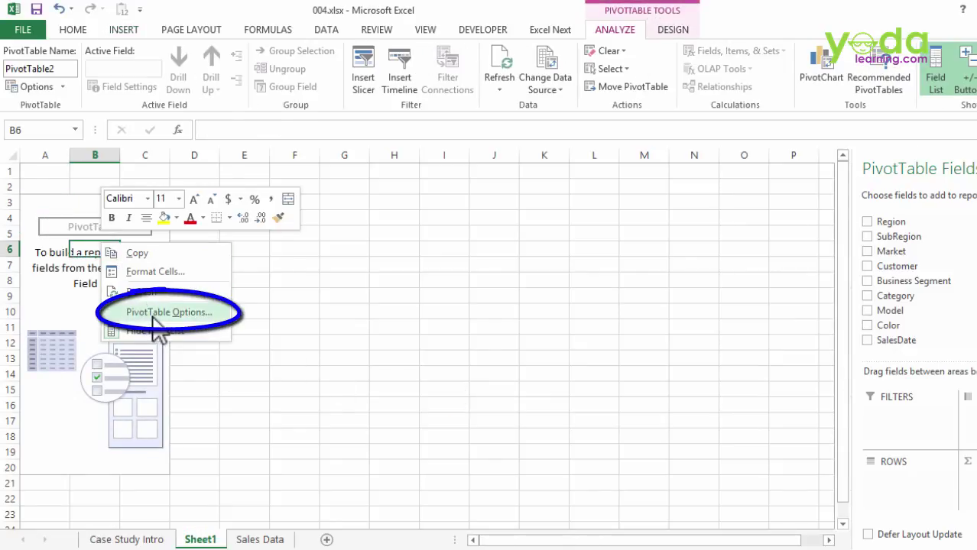
{"action": "left_click", "coordinate": [153, 314]}
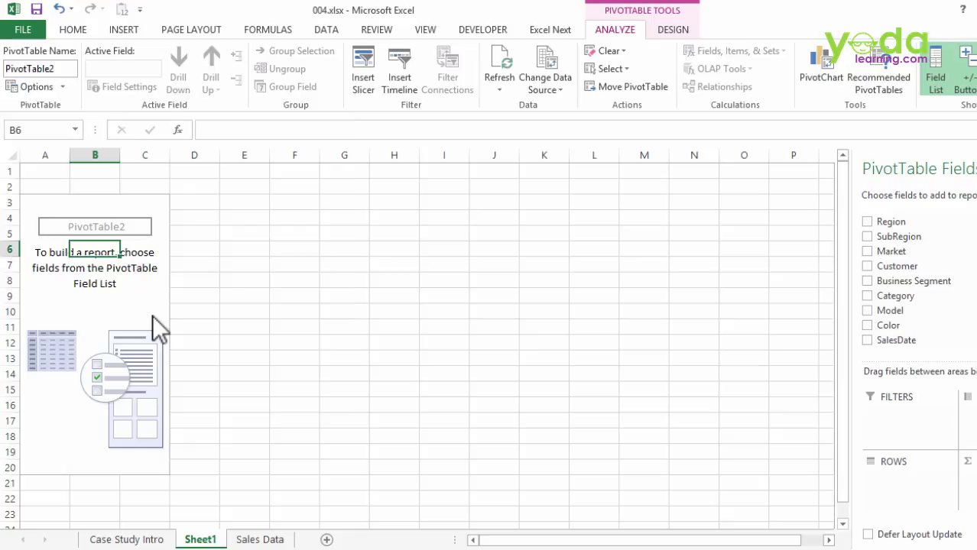
{"action": "left_click", "coordinate": [181, 181]}
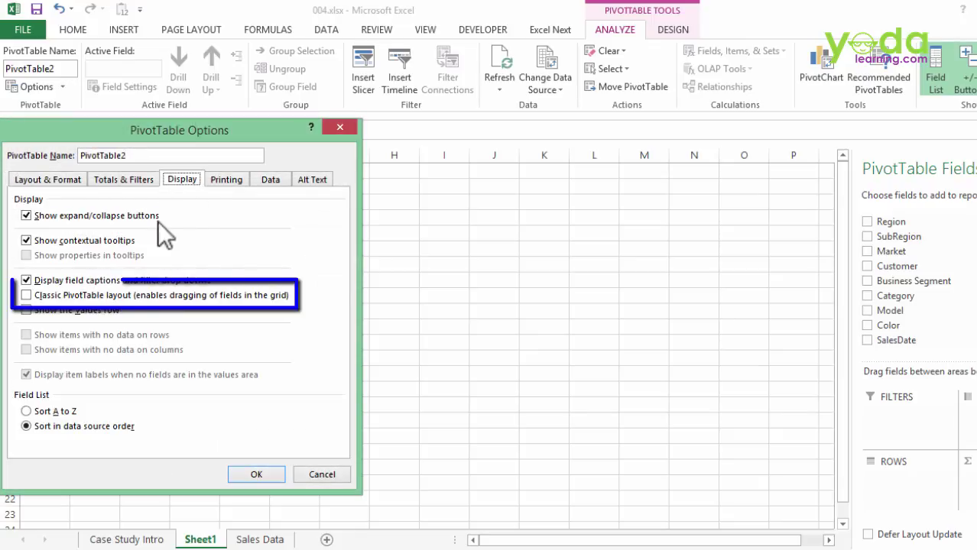
{"action": "left_click", "coordinate": [84, 297]}
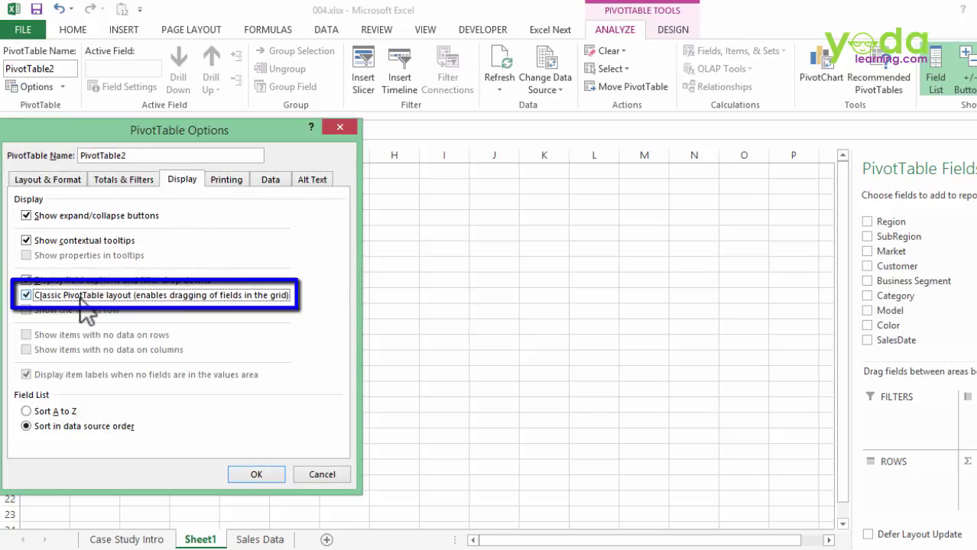
{"action": "left_click", "coordinate": [265, 477]}
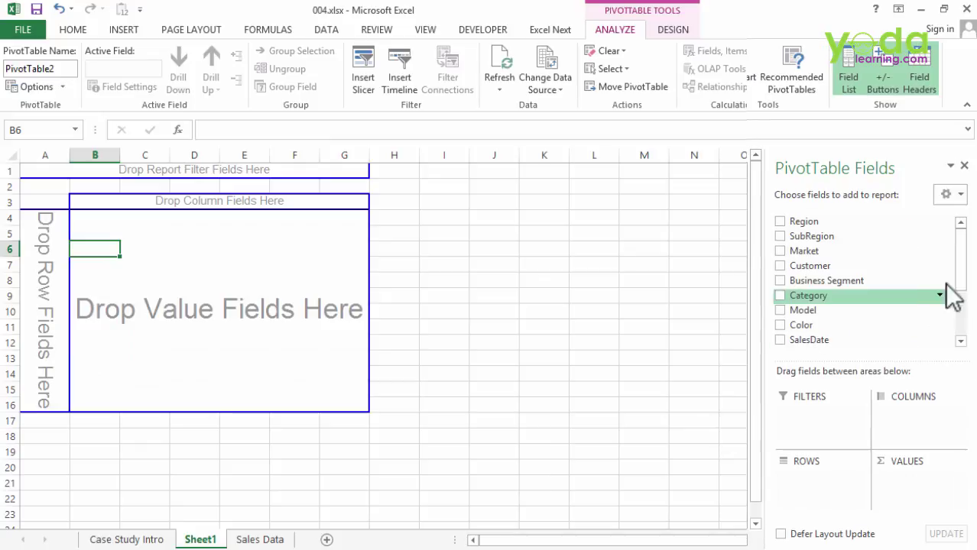
Place the DAY field in the PivotTable's row area and the Sales Amount field in its values area.
{"action": "scroll", "coordinate": [955, 300], "scroll_direction": "down", "scroll_amount": 2}
{"action": "left_click_drag", "start_coordinate": [881, 318], "coordinate": [48, 283]}
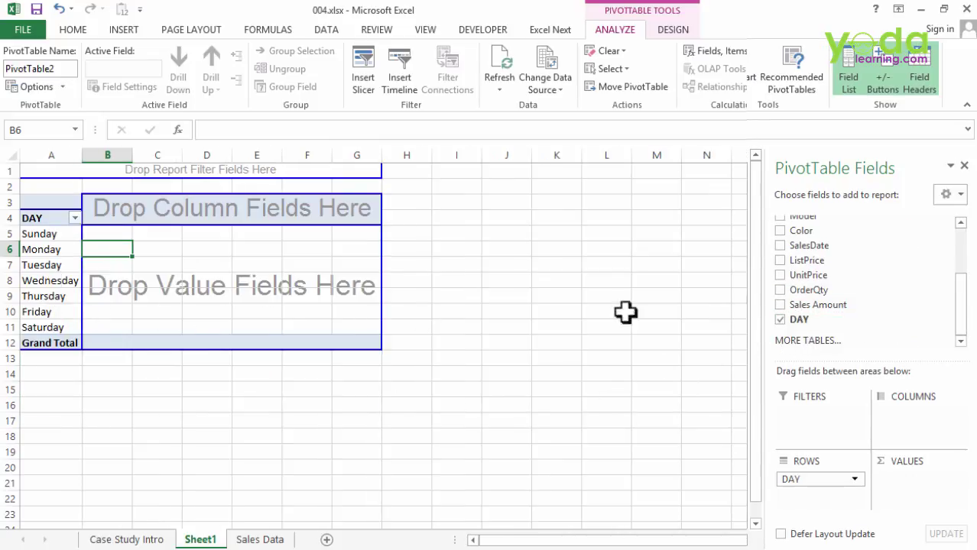
{"action": "left_click_drag", "start_coordinate": [828, 306], "coordinate": [188, 290]}
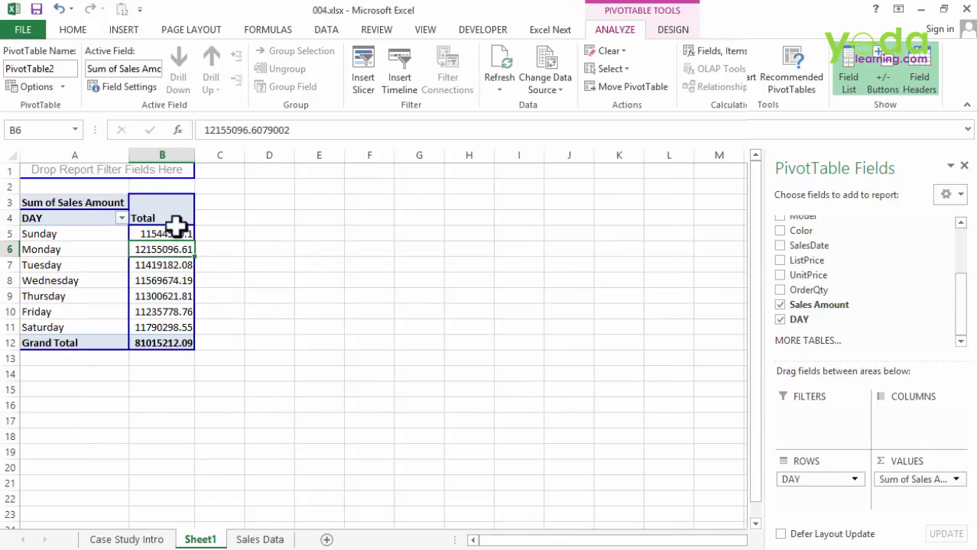
Format the PivotTable's sales totals in B5:B12, including the grand total, with comma thousands separators and no decimal places.
{"action": "left_click_drag", "start_coordinate": [172, 230], "coordinate": [167, 344]}
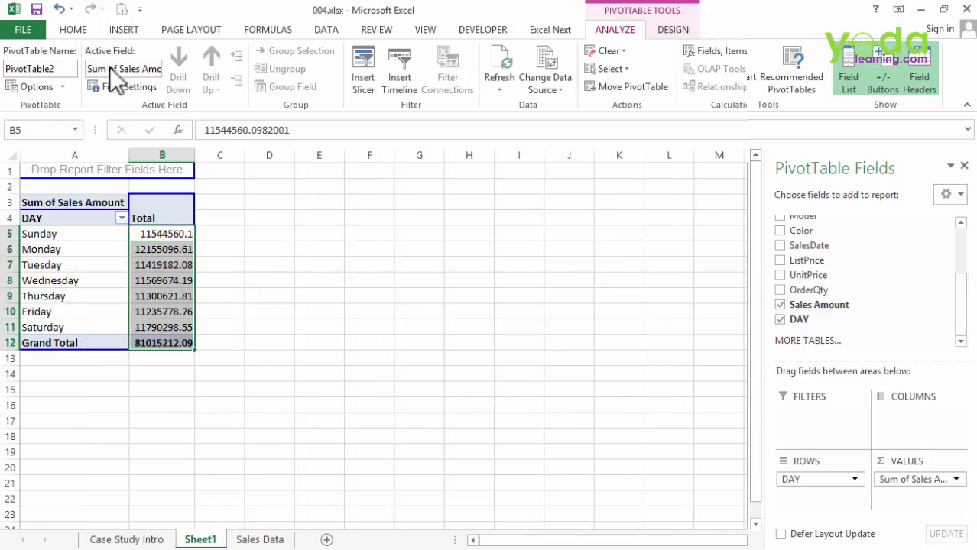
{"action": "left_click", "coordinate": [73, 30]}
{"action": "left_click", "coordinate": [548, 81]}
{"action": "left_click", "coordinate": [585, 81]}
{"action": "left_click", "coordinate": [584, 81]}
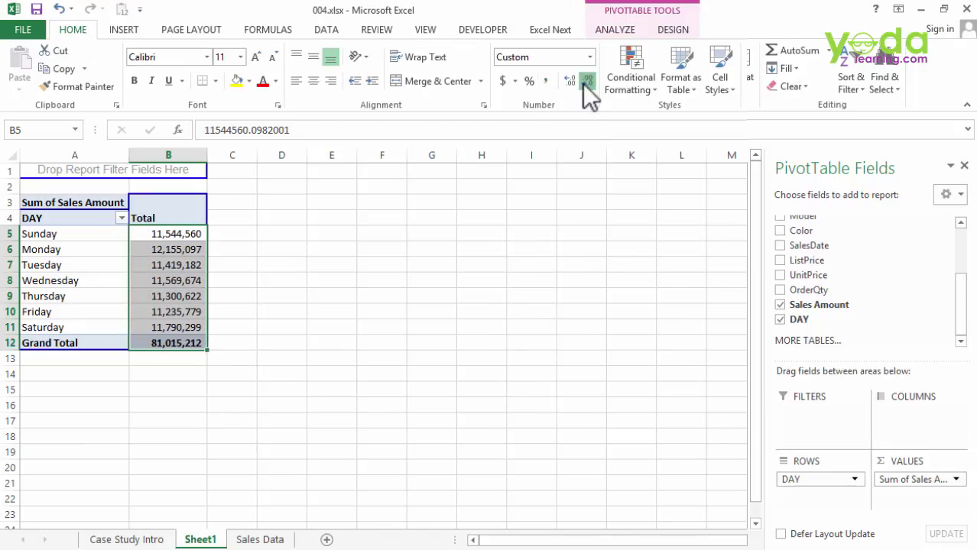
{"action": "left_click", "coordinate": [336, 234]}
{"action": "left_click", "coordinate": [184, 297]}
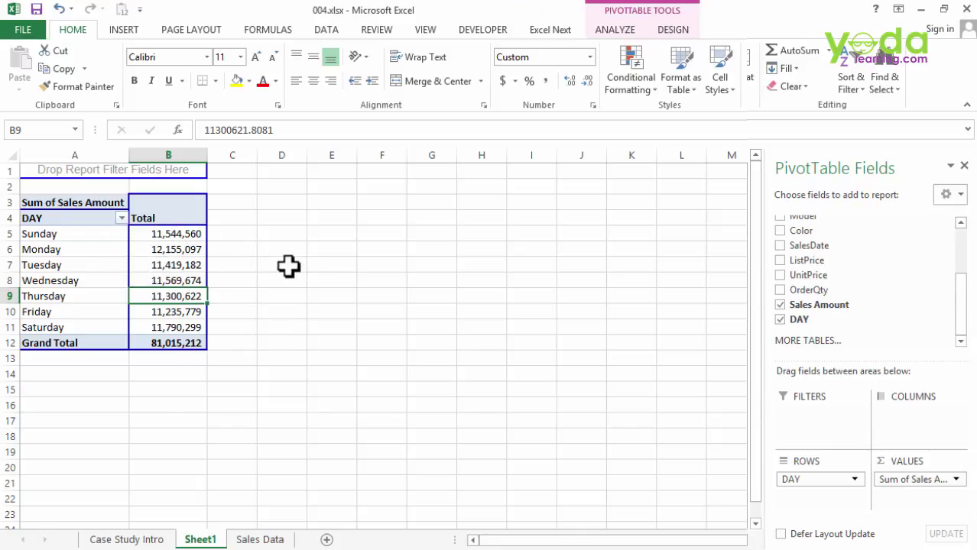
{"action": "left_click", "coordinate": [288, 266]}
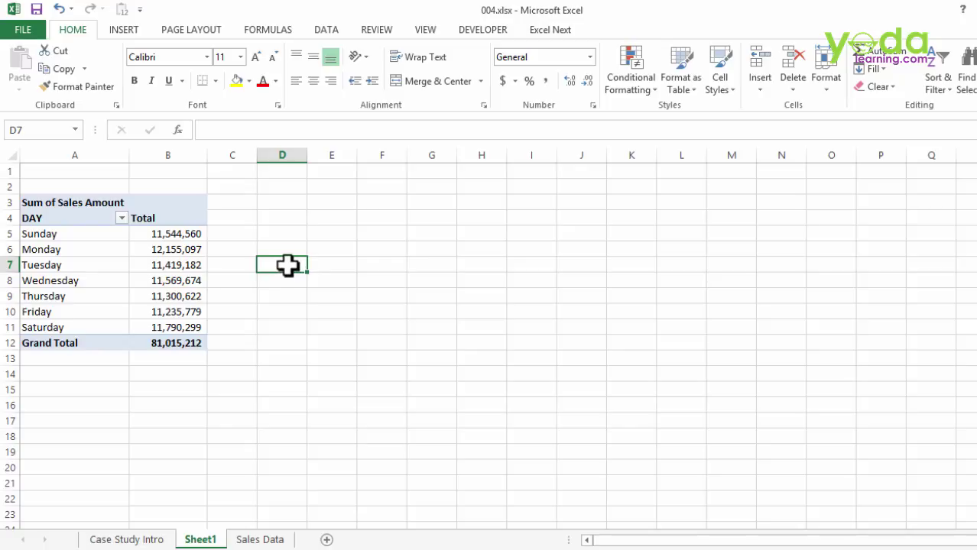
{"action": "left_click", "coordinate": [284, 295]}
{"action": "left_click", "coordinate": [287, 341]}
{"action": "left_click", "coordinate": [281, 308]}
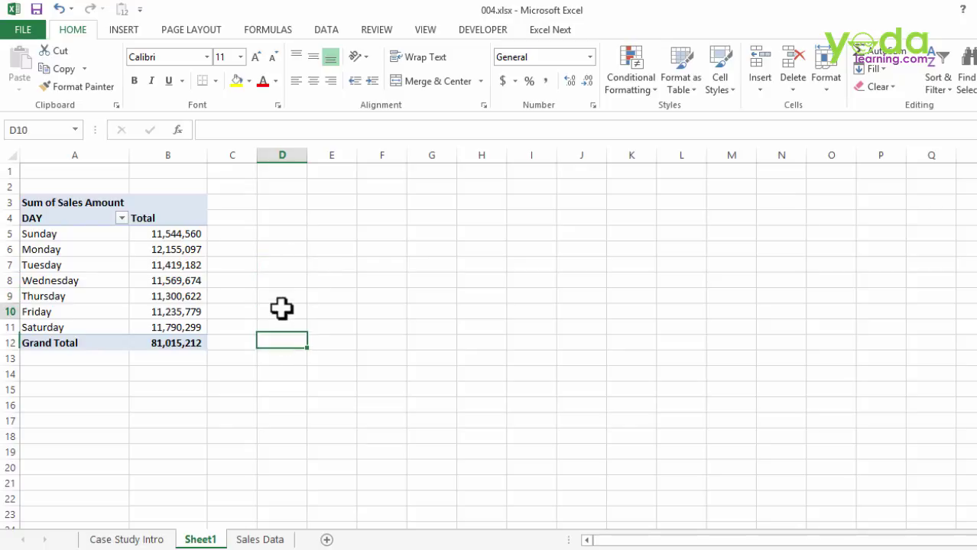
{"action": "left_click", "coordinate": [275, 344]}
Insert a line sparkline in cell B13, below the grand total, using the daily sales totals in B5:B11 as its data range.
{"action": "left_click", "coordinate": [183, 357]}
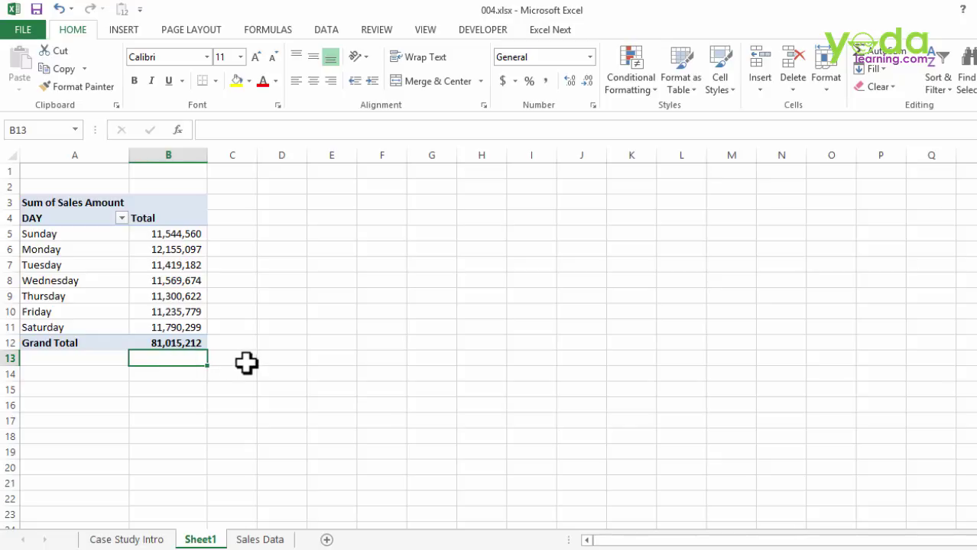
{"action": "left_click", "coordinate": [126, 29]}
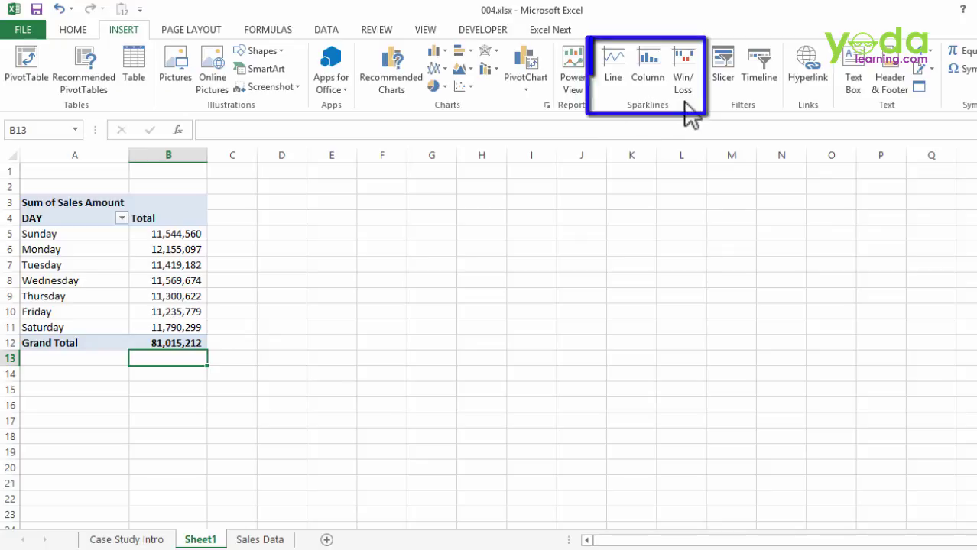
{"action": "left_click", "coordinate": [621, 73]}
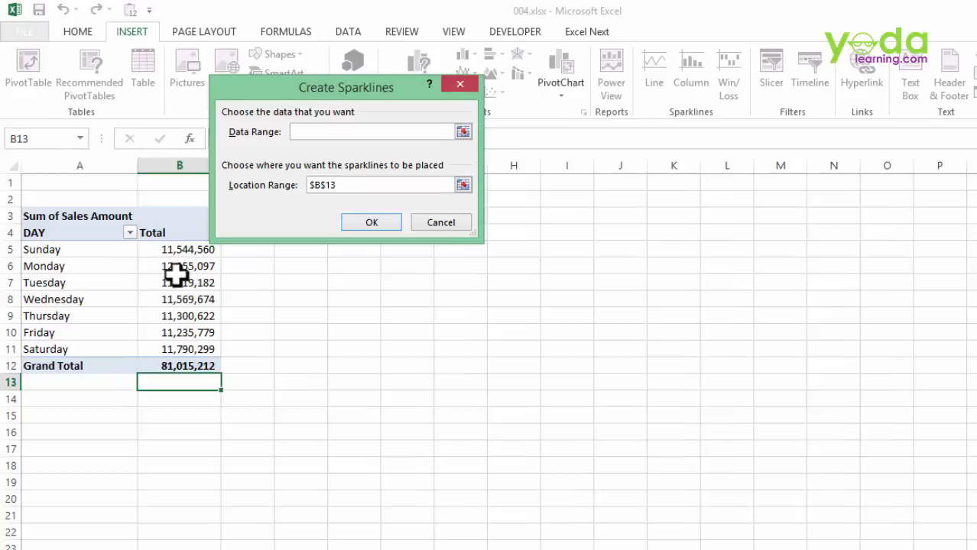
{"action": "left_click_drag", "start_coordinate": [169, 234], "coordinate": [168, 269]}
{"action": "left_click_drag", "start_coordinate": [195, 311], "coordinate": [193, 374]}
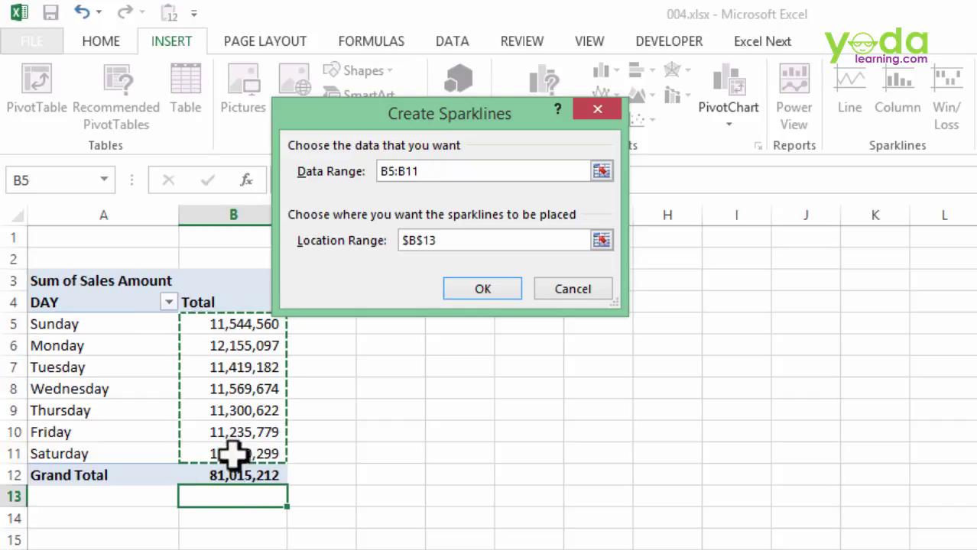
{"action": "left_click", "coordinate": [480, 289]}
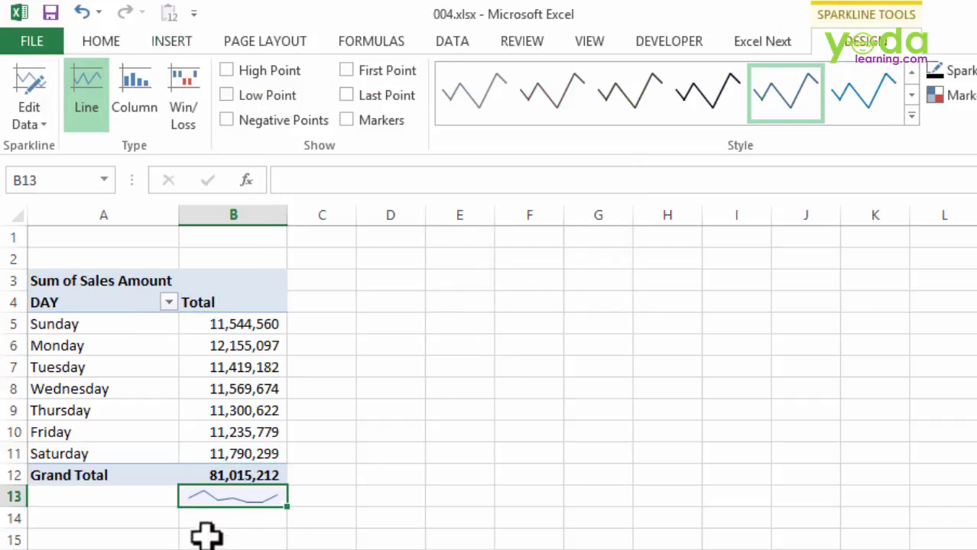